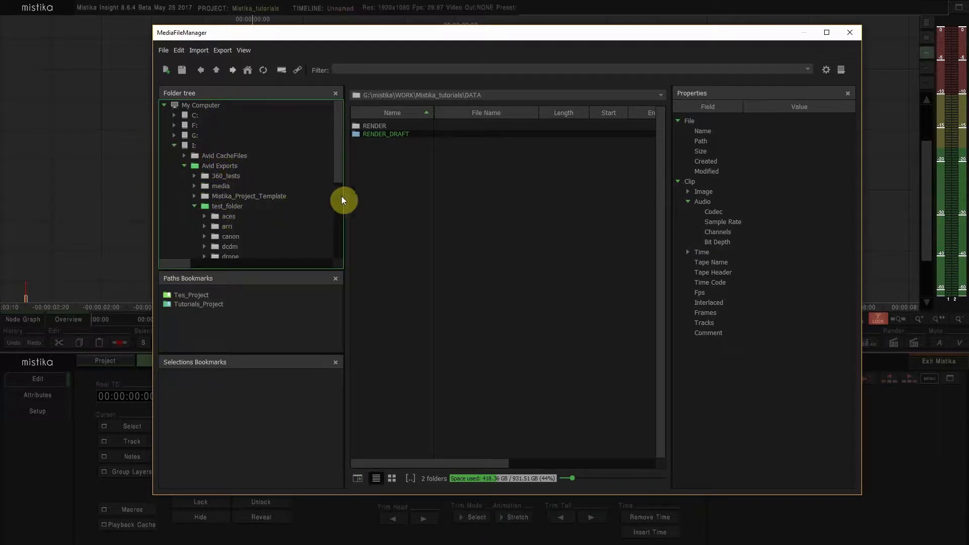
Import all movies from I:\Avid Exports\test_folder\drone into the project's DATA/drone directory without loading them
{"action": "left_click_drag", "start_coordinate": [340, 163], "coordinate": [338, 195]}
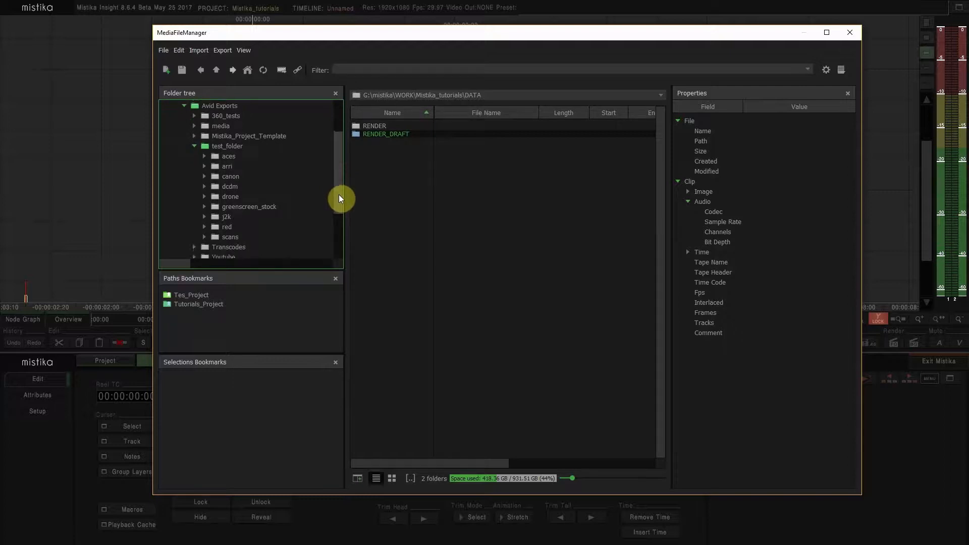
{"action": "left_click", "coordinate": [229, 197]}
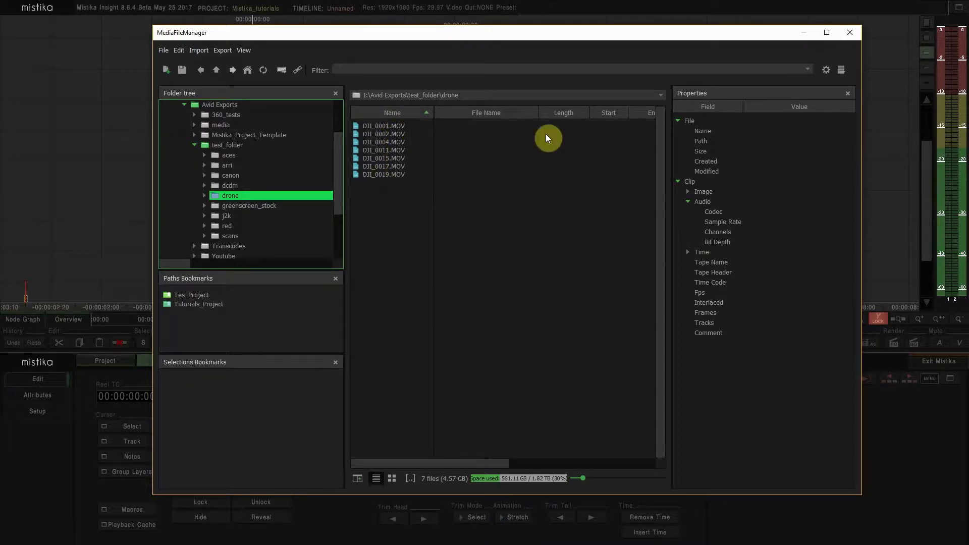
{"action": "left_click_drag", "start_coordinate": [384, 209], "coordinate": [430, 103]}
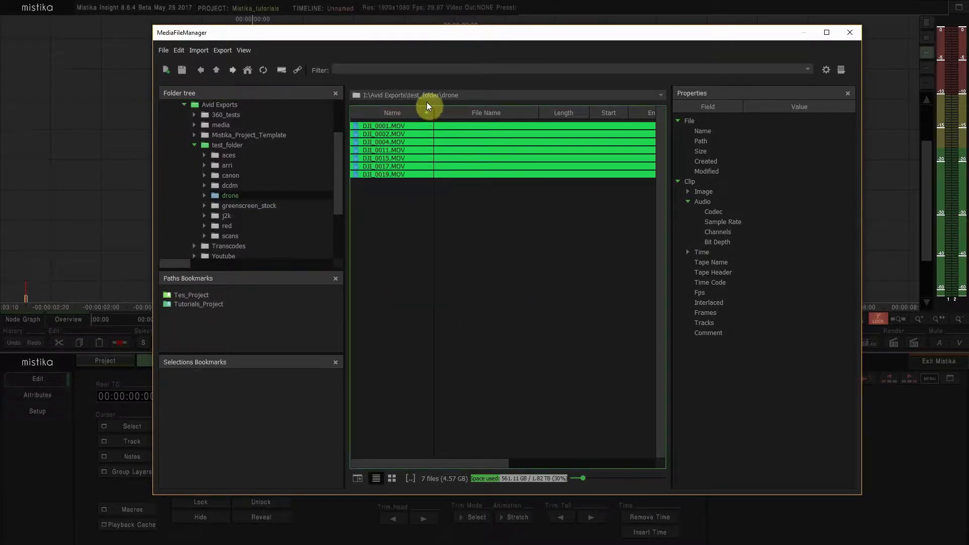
{"action": "right_click", "coordinate": [396, 126]}
{"action": "mouse_move", "coordinate": [404, 132]}
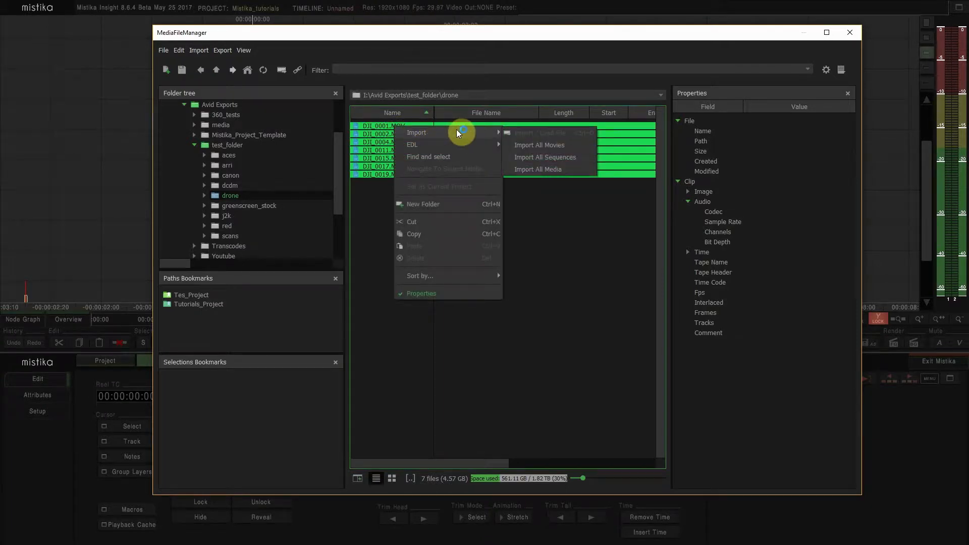
{"action": "left_click", "coordinate": [563, 146]}
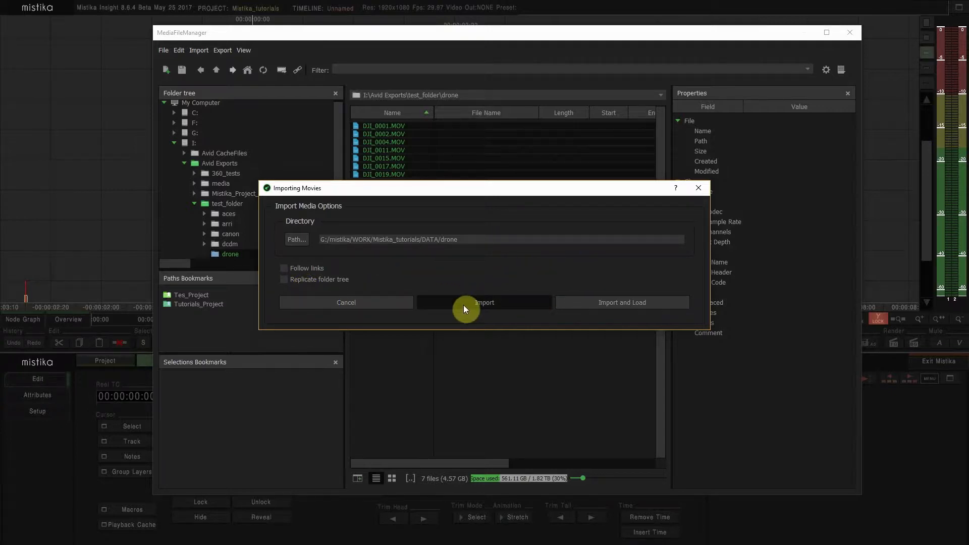
{"action": "left_click", "coordinate": [483, 306]}
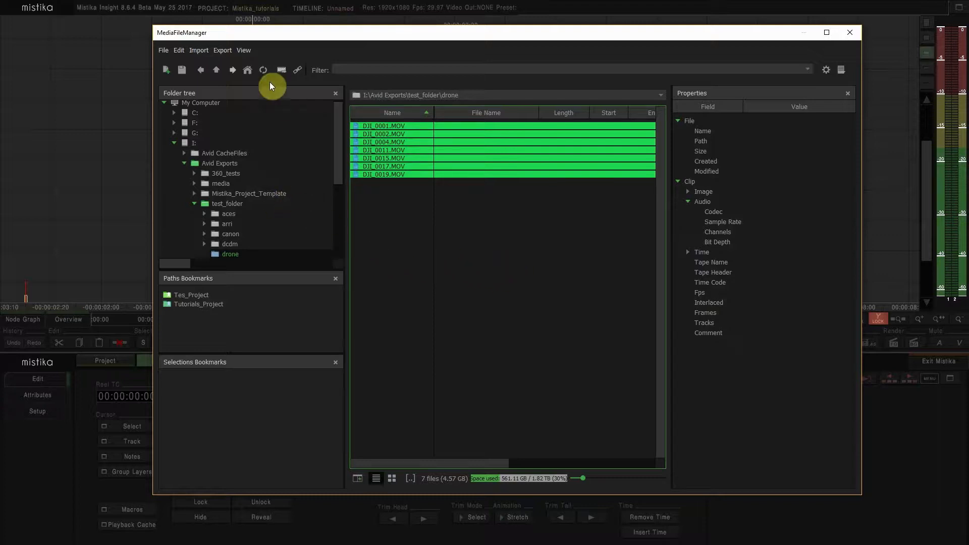
Open the drone folder inside the project's DATA folder and view the column options for its clip list
{"action": "left_click", "coordinate": [248, 70]}
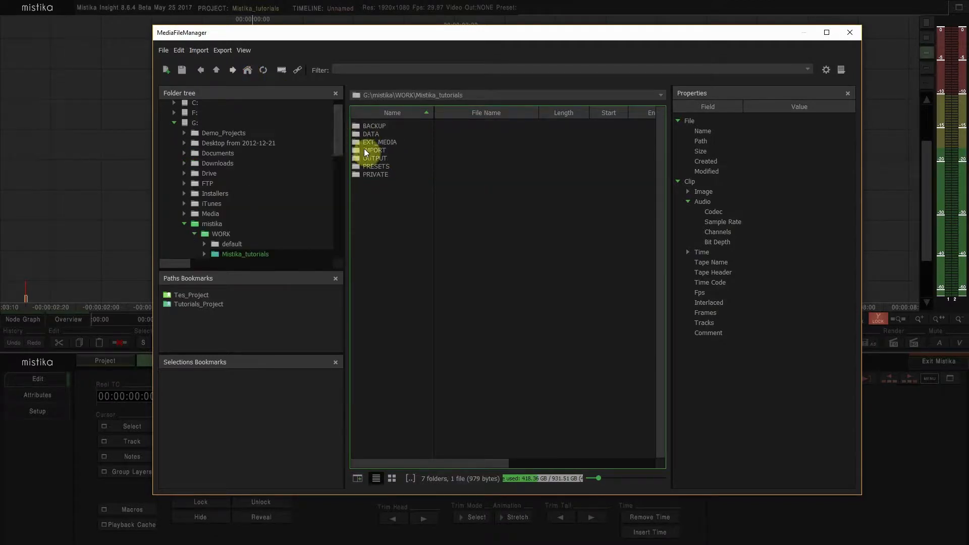
{"action": "double_click", "coordinate": [372, 134]}
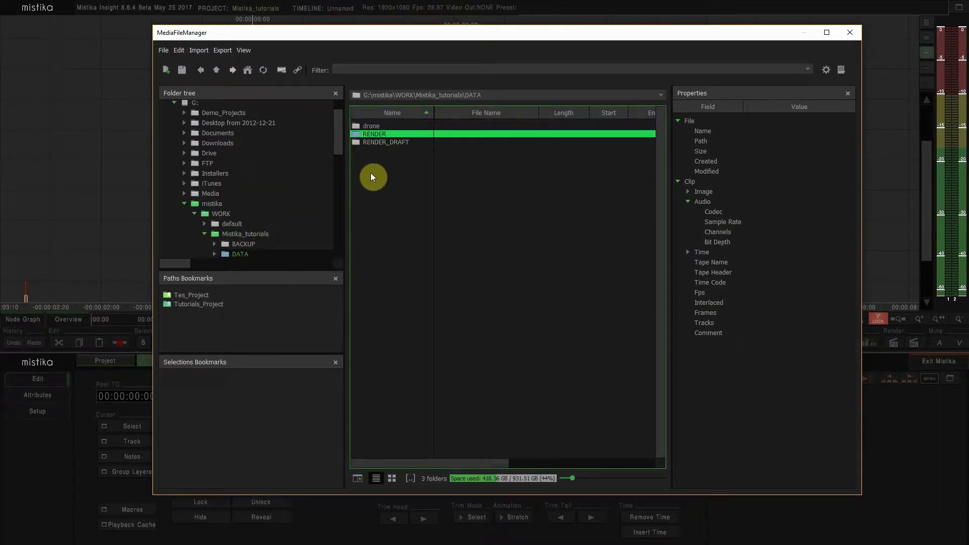
{"action": "double_click", "coordinate": [370, 125]}
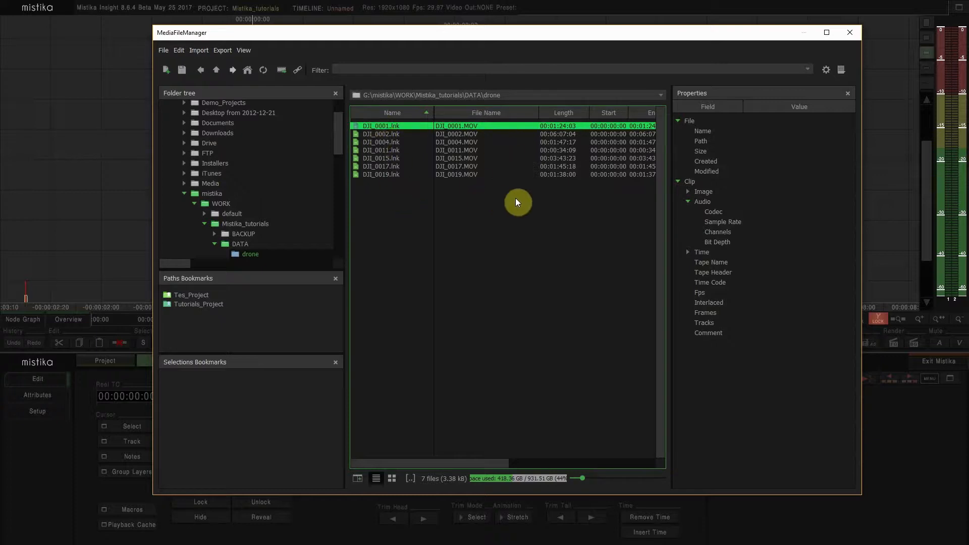
{"action": "right_click", "coordinate": [526, 113]}
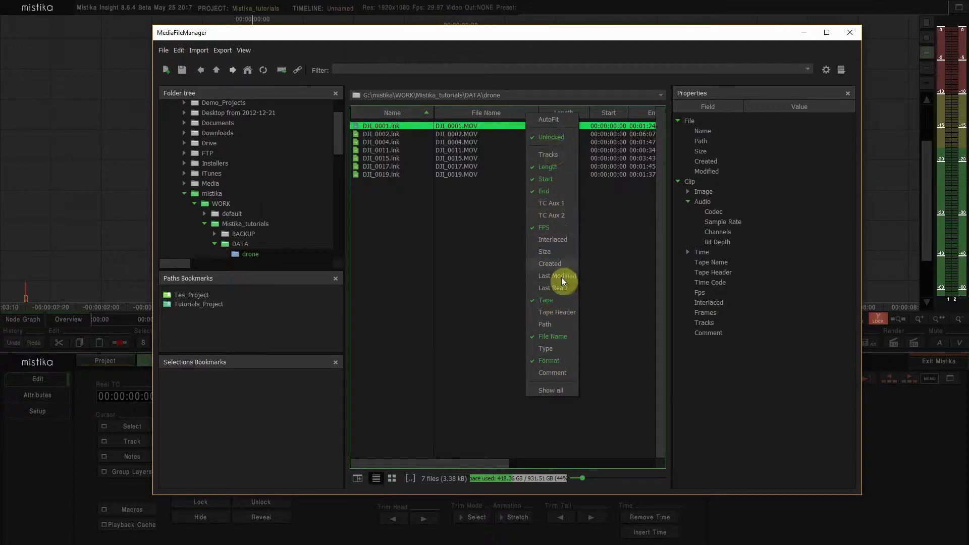
{"action": "left_click", "coordinate": [484, 250]}
{"action": "left_click", "coordinate": [483, 250]}
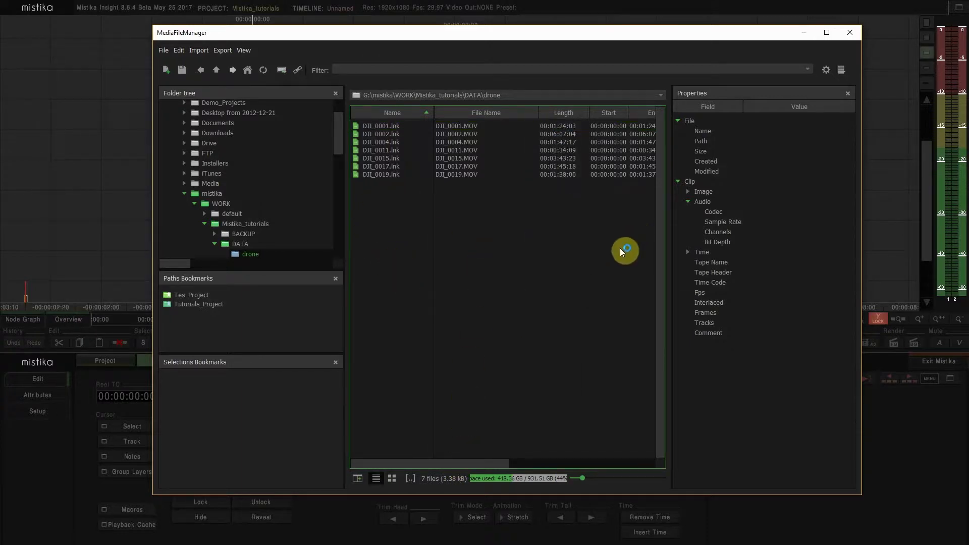
Create a new folder named media inside the project's DATA folder
{"action": "left_click", "coordinate": [242, 244]}
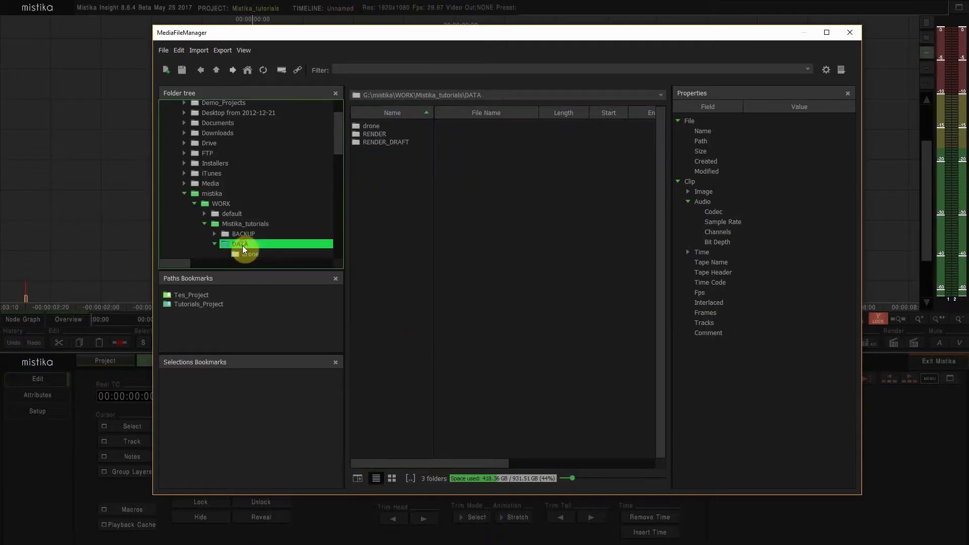
{"action": "right_click", "coordinate": [385, 193]}
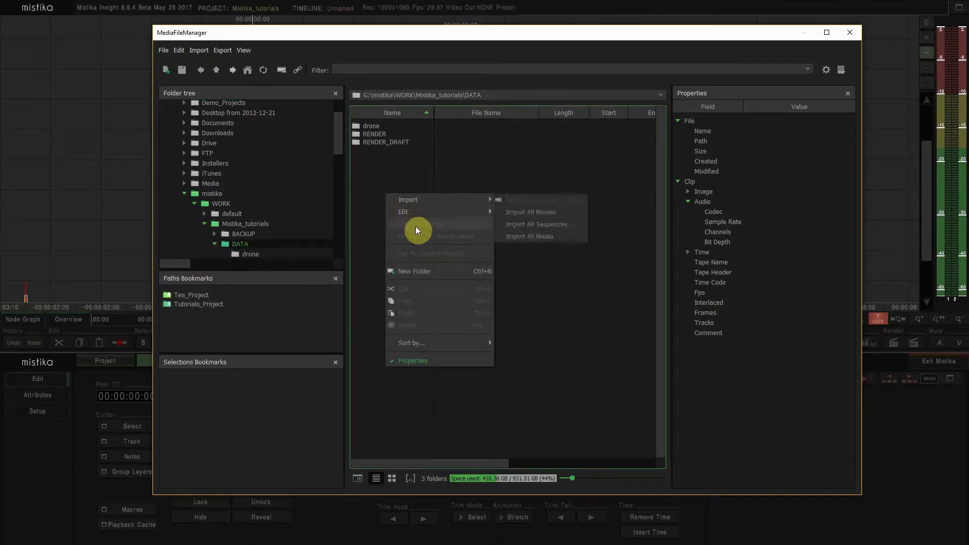
{"action": "left_click", "coordinate": [433, 272]}
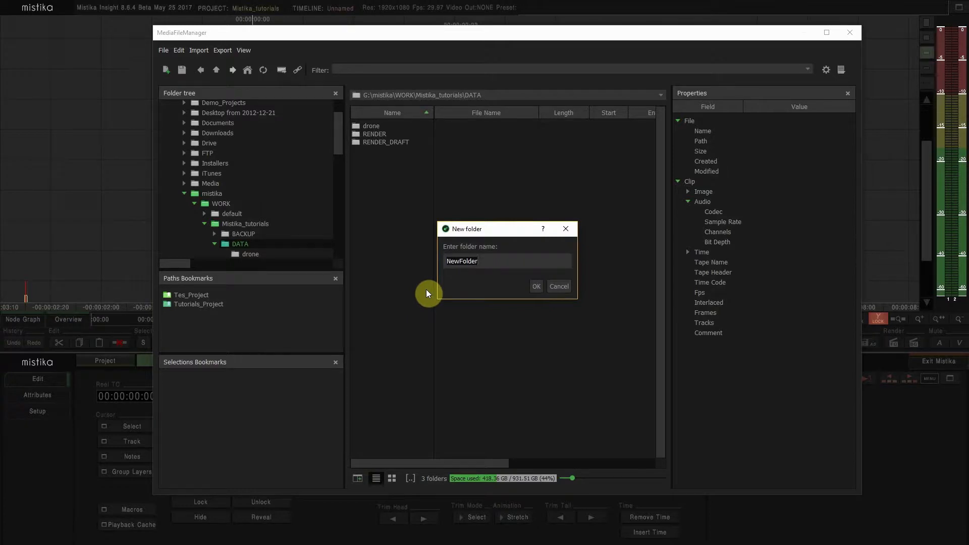
{"action": "type", "text": "media"}
{"action": "key", "text": "Return"}
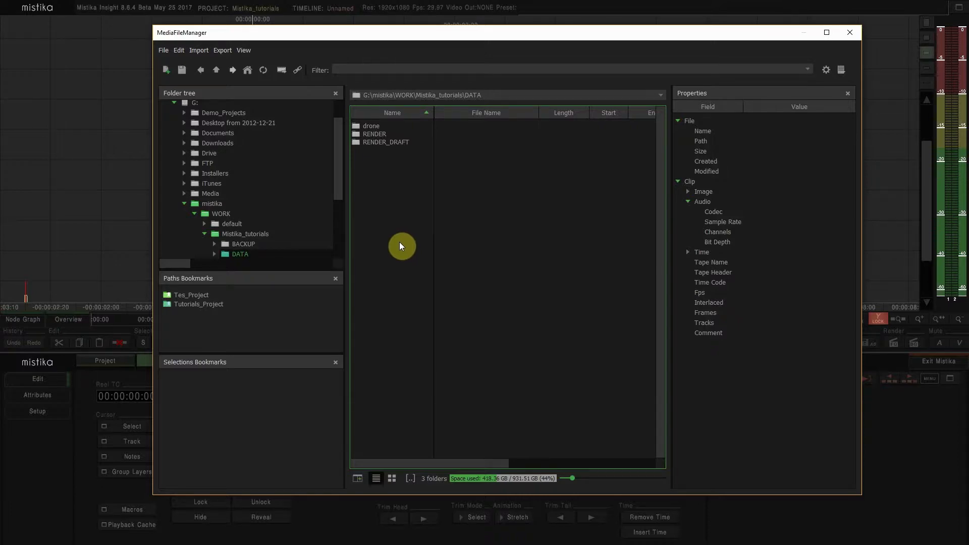
Switch to File Explorer and arrange two windows side by side
{"action": "key", "text": "super+e"}
{"action": "key", "text": "super+Left"}
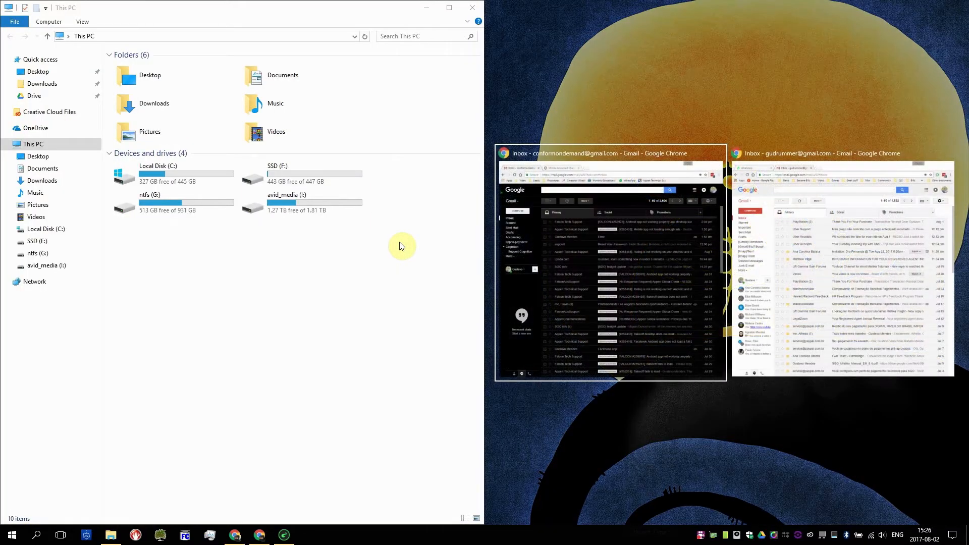
{"action": "key", "text": "super+e"}
{"action": "key", "text": "super+Right"}
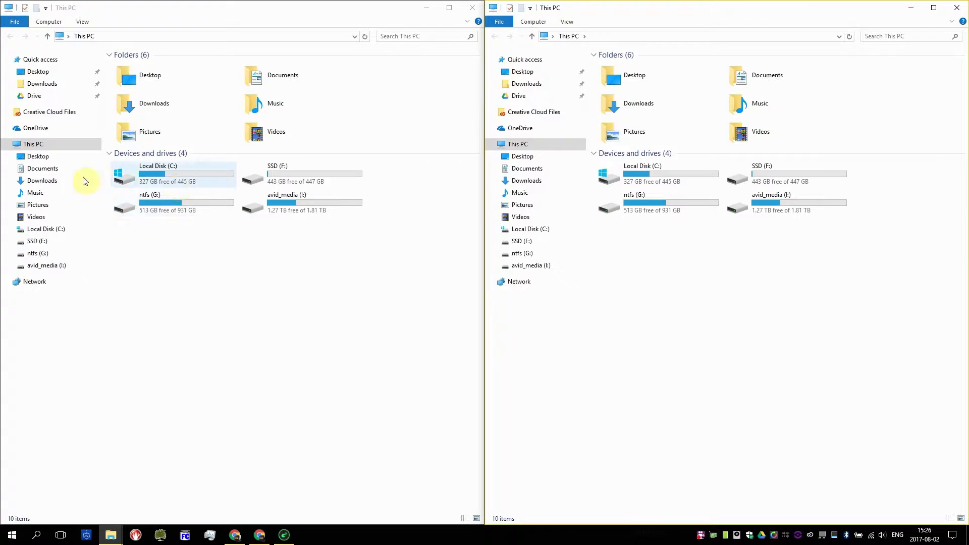
In the first Explorer window, go to Avid Exports\Mistika_Project_Template on drive I: and select all its folders for copying
{"action": "left_click", "coordinate": [51, 265]}
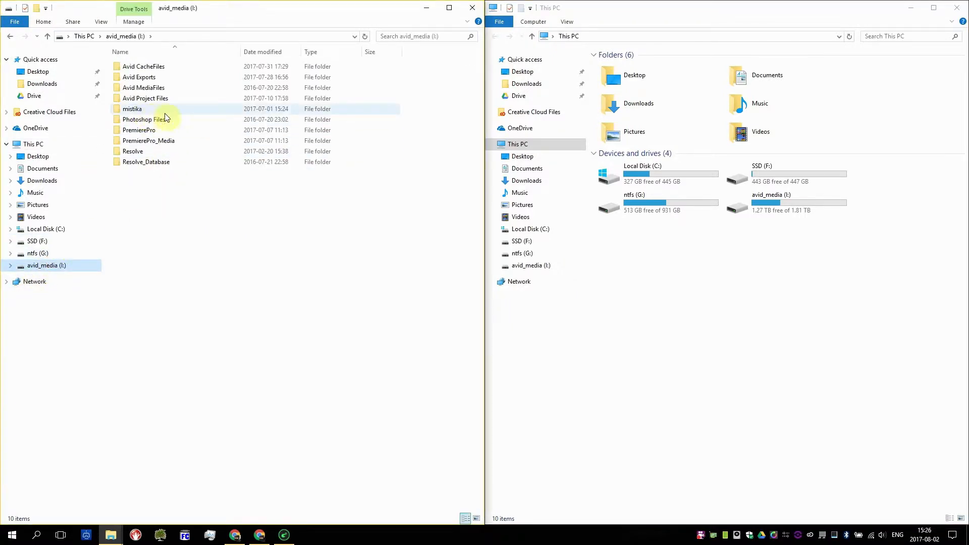
{"action": "left_click", "coordinate": [148, 78]}
{"action": "double_click", "coordinate": [148, 77]}
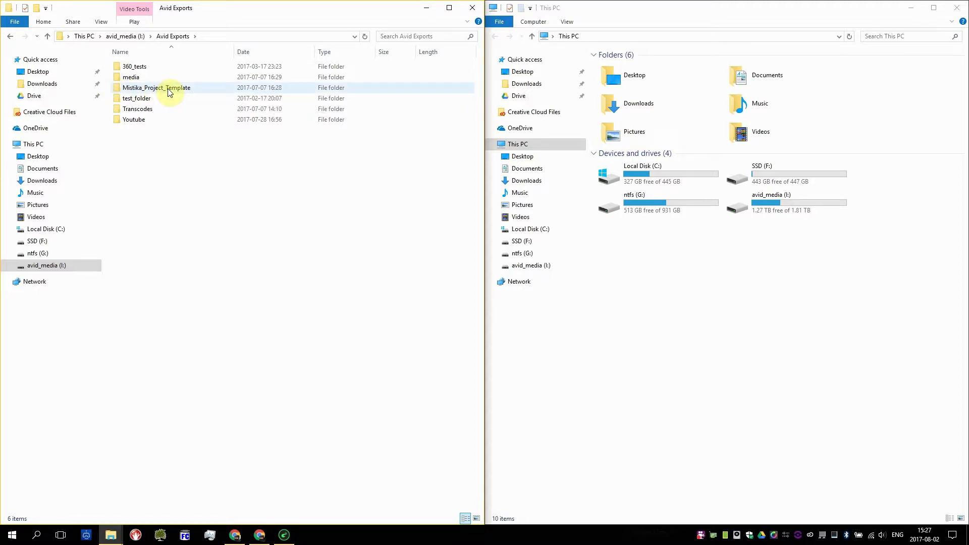
{"action": "double_click", "coordinate": [166, 89]}
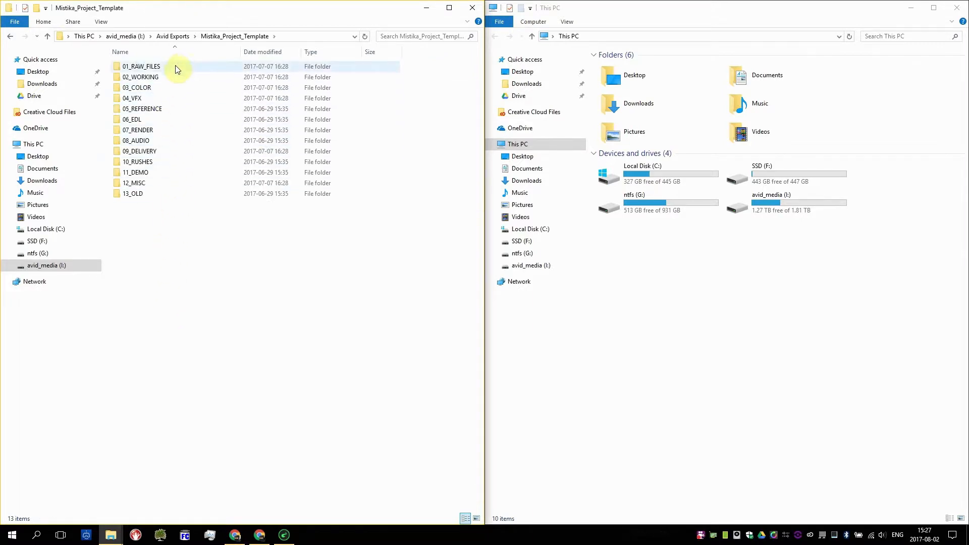
{"action": "double_click", "coordinate": [148, 70]}
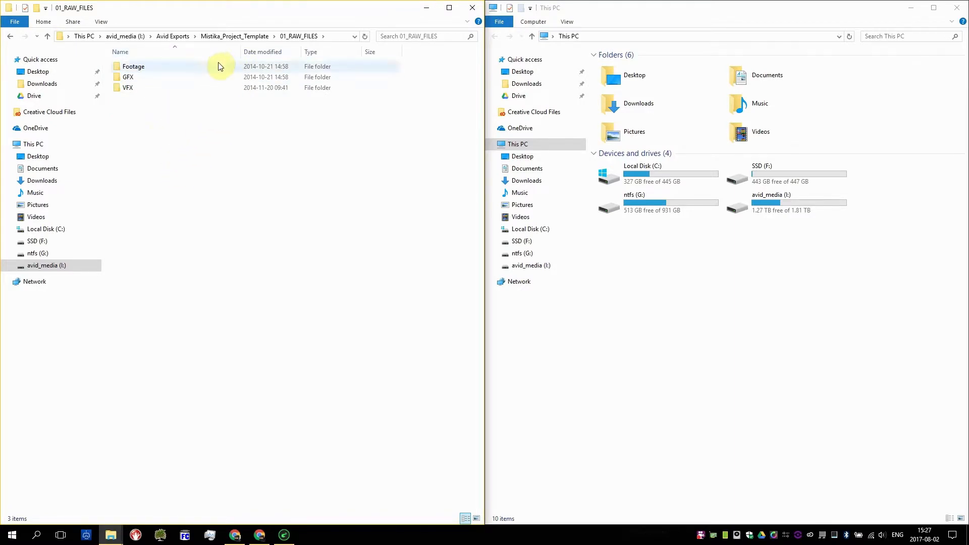
{"action": "left_click", "coordinate": [231, 40]}
{"action": "left_click_drag", "start_coordinate": [147, 209], "coordinate": [193, 62]}
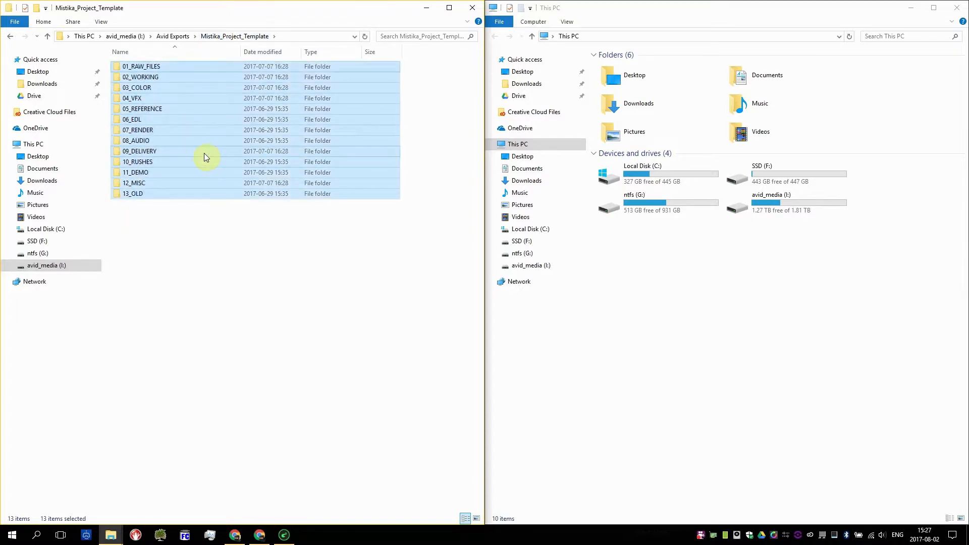
Paste the template folders into G:\mistika\WORK\Mistika_tutorials\DATA using the second Explorer window
{"action": "left_click", "coordinate": [528, 255]}
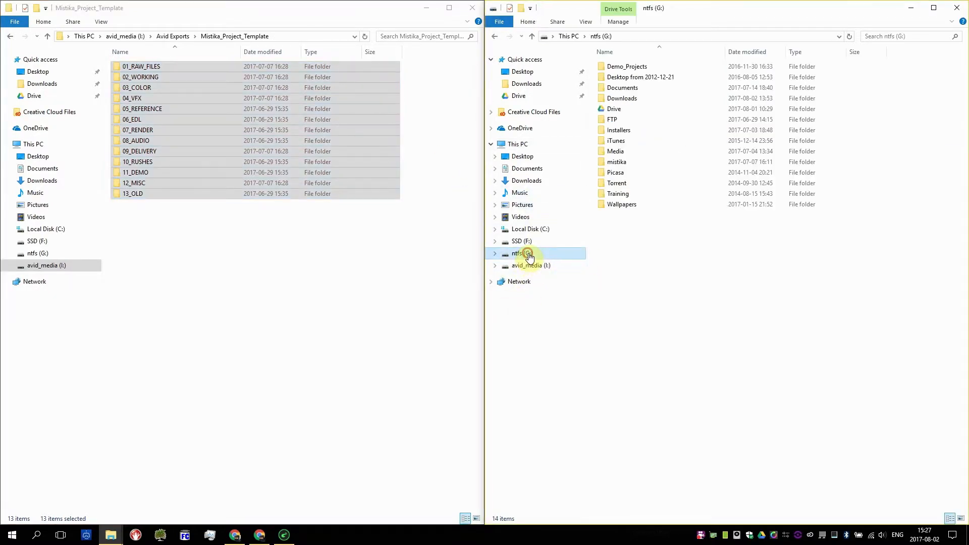
{"action": "double_click", "coordinate": [617, 162]}
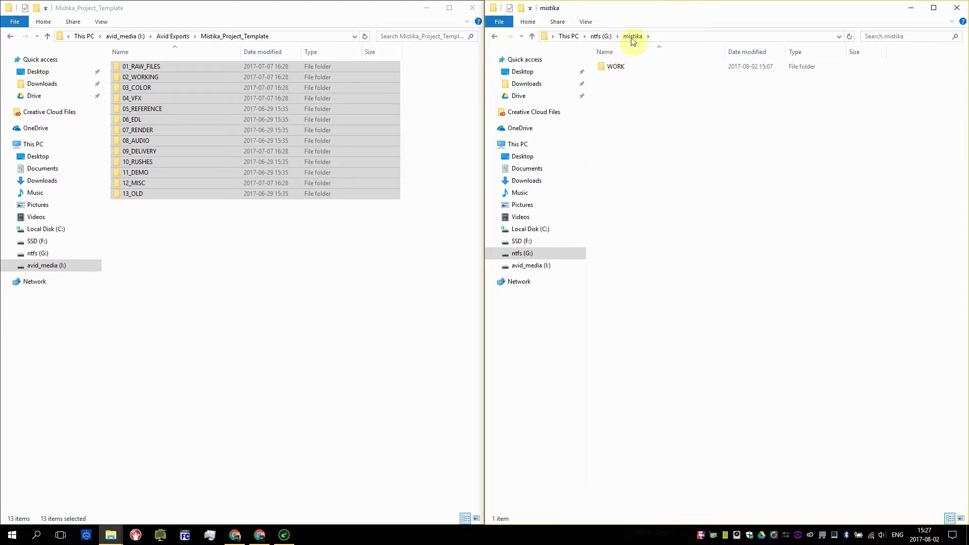
{"action": "left_click", "coordinate": [521, 254]}
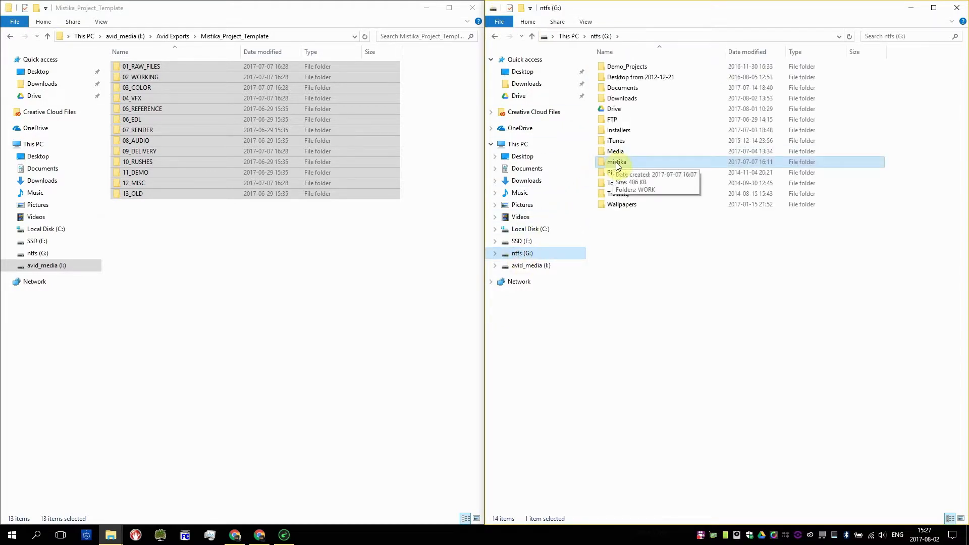
{"action": "double_click", "coordinate": [616, 162]}
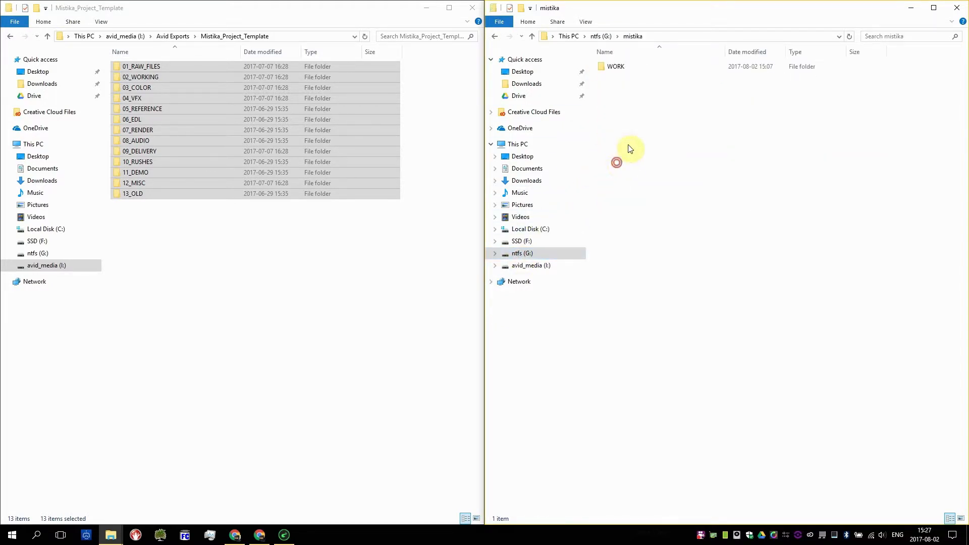
{"action": "double_click", "coordinate": [617, 70]}
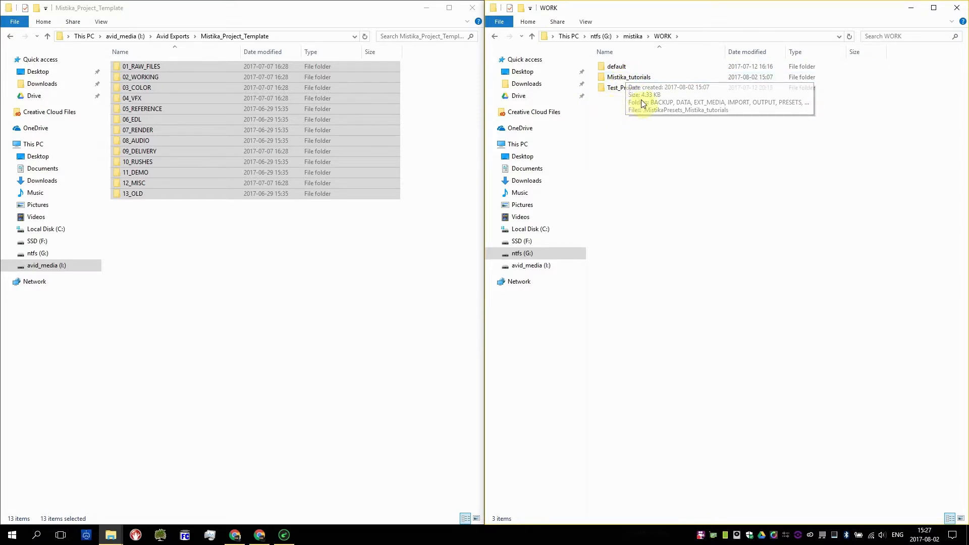
{"action": "double_click", "coordinate": [638, 80]}
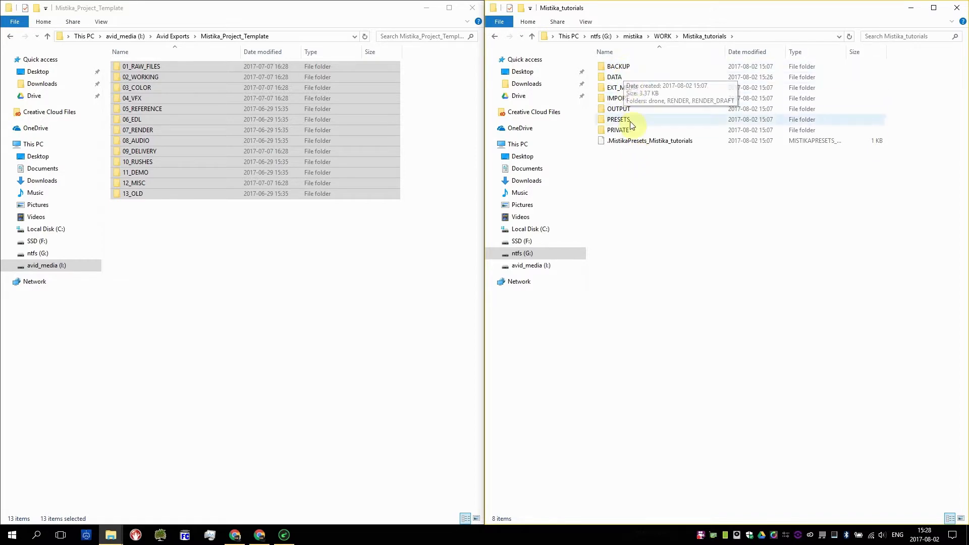
{"action": "double_click", "coordinate": [616, 81]}
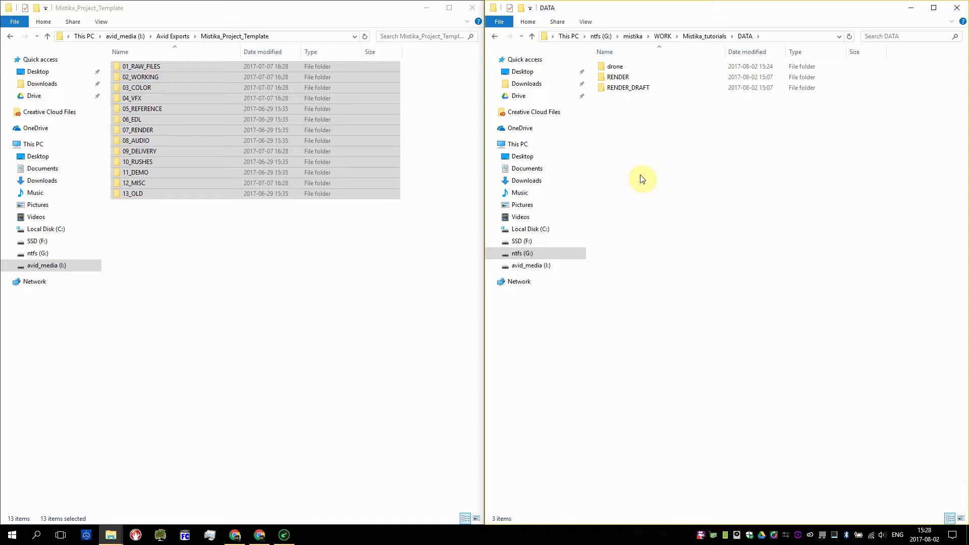
{"action": "key", "text": "ctrl+v"}
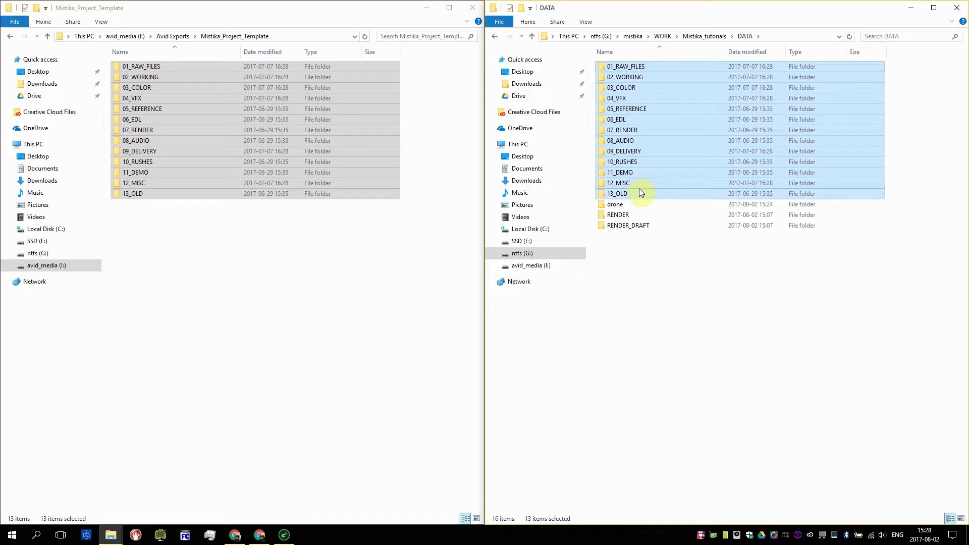
{"action": "left_click", "coordinate": [682, 288]}
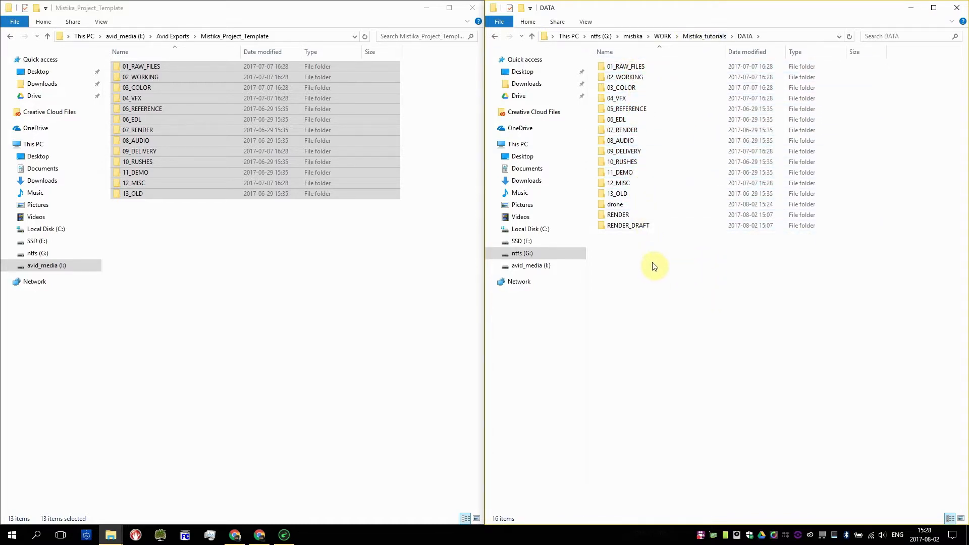
Dismiss both File Explorer windows and refresh the DATA folder listing in Mistika's MediaFileManager
{"action": "left_click", "coordinate": [916, 10]}
{"action": "left_click", "coordinate": [473, 8]}
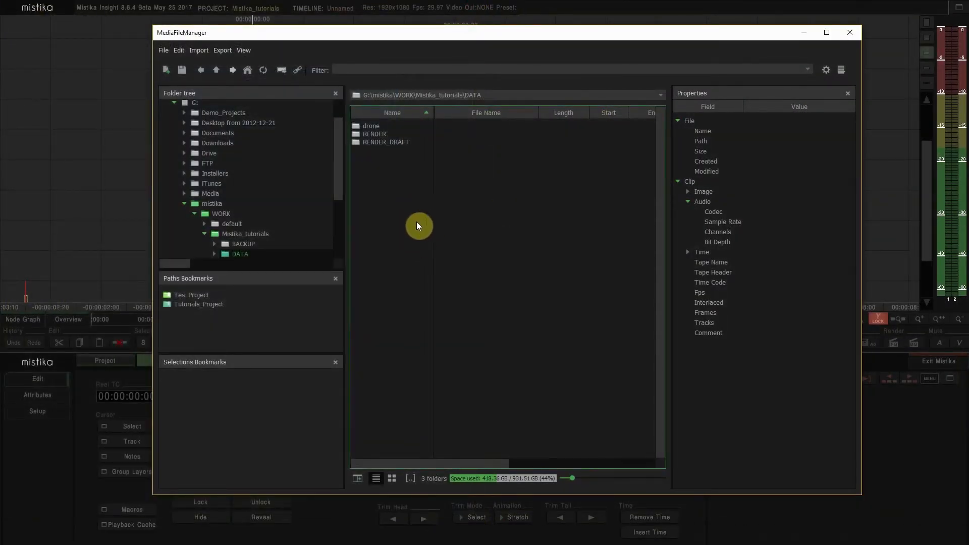
{"action": "left_click", "coordinate": [263, 70]}
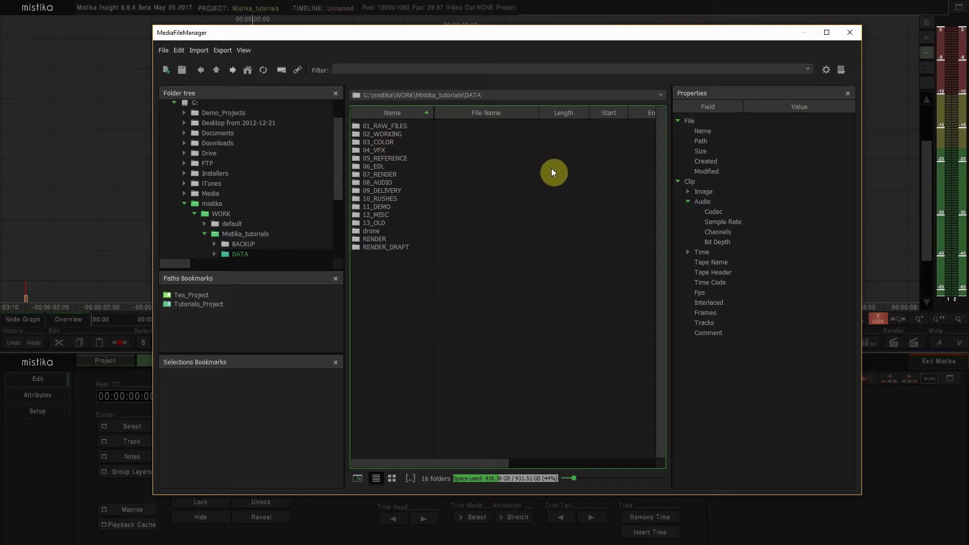
Move the drone folder from DATA into 01_RAW_FILES\Footage by cutting and pasting it
{"action": "left_click", "coordinate": [372, 232]}
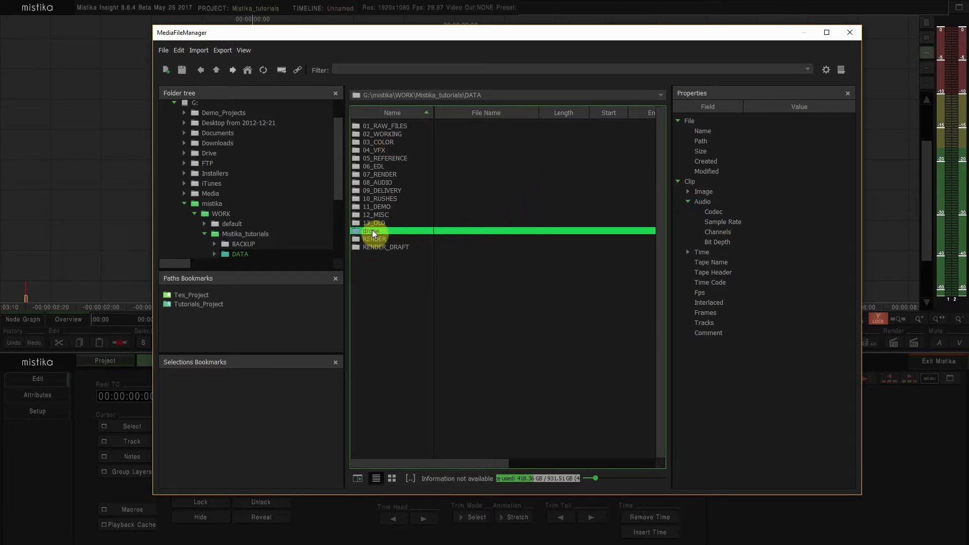
{"action": "right_click", "coordinate": [374, 231]}
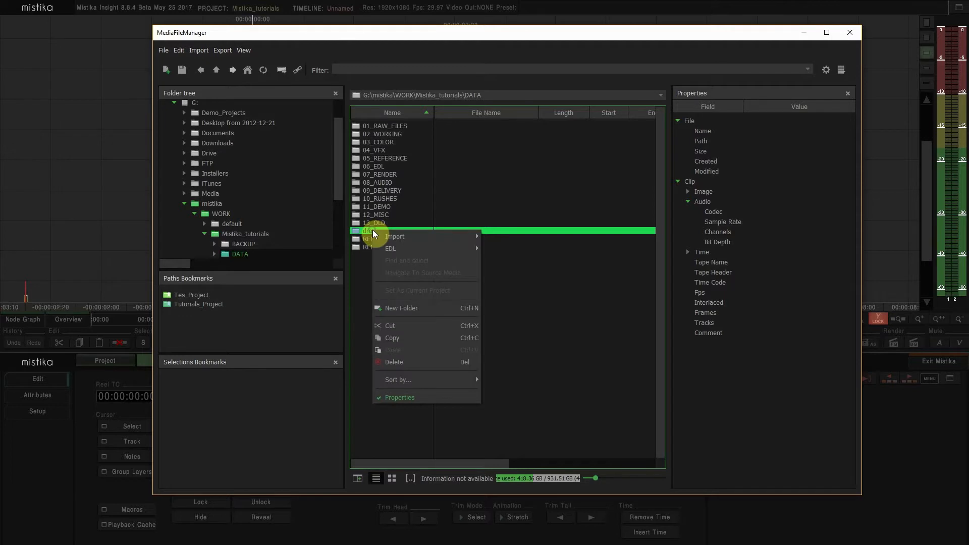
{"action": "left_click", "coordinate": [401, 324]}
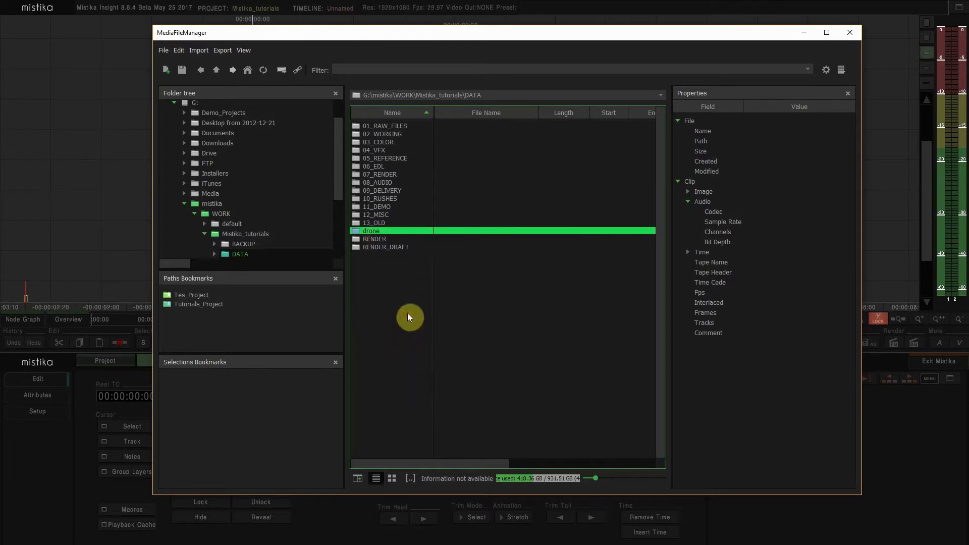
{"action": "double_click", "coordinate": [387, 126]}
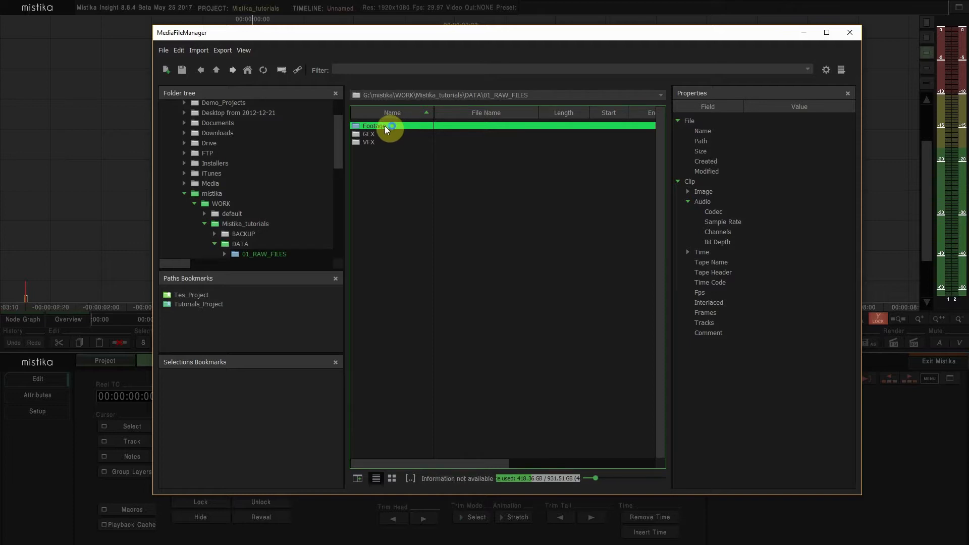
{"action": "double_click", "coordinate": [385, 126]}
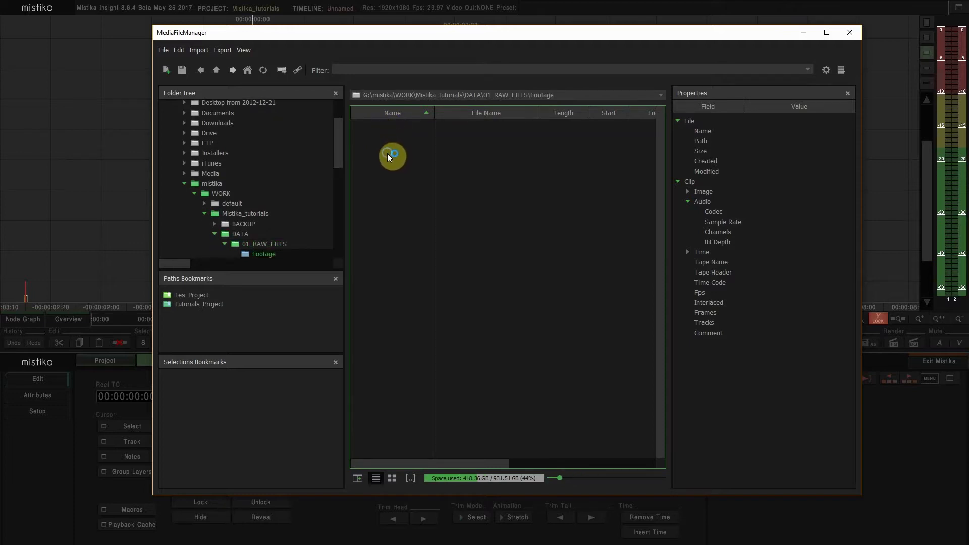
{"action": "right_click", "coordinate": [387, 153]}
{"action": "left_click", "coordinate": [422, 275]}
Check the clips inside the moved drone folder and return to the project's DATA folder
{"action": "double_click", "coordinate": [373, 127]}
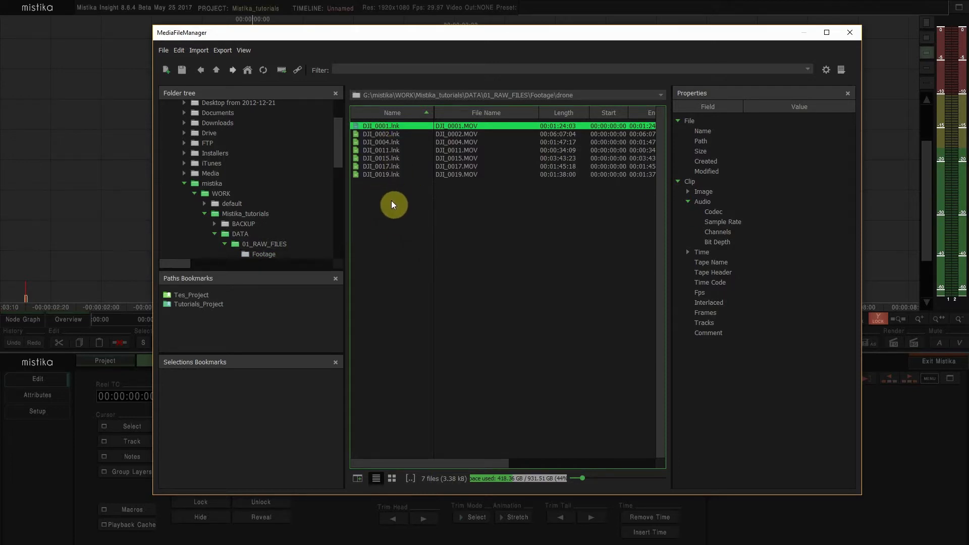
{"action": "left_click", "coordinate": [392, 227]}
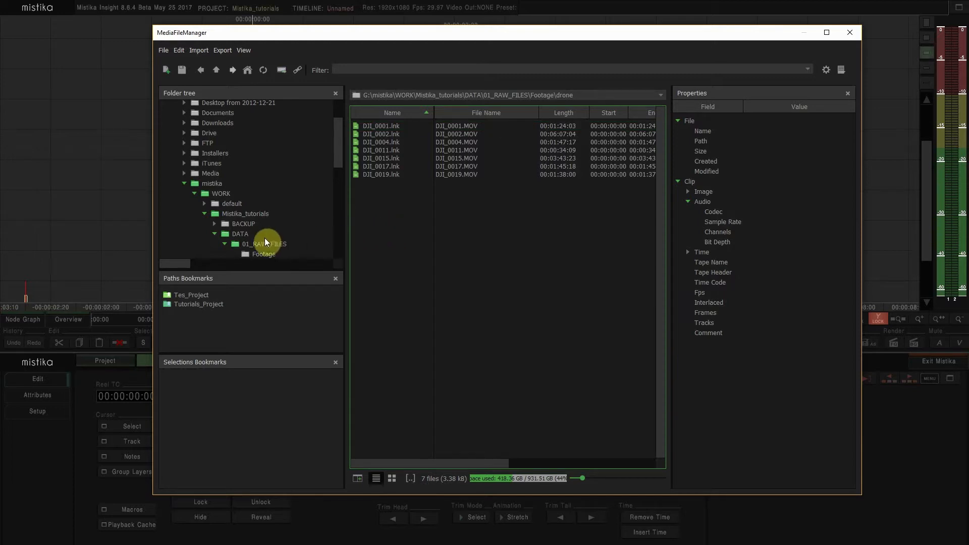
{"action": "left_click", "coordinate": [240, 234]}
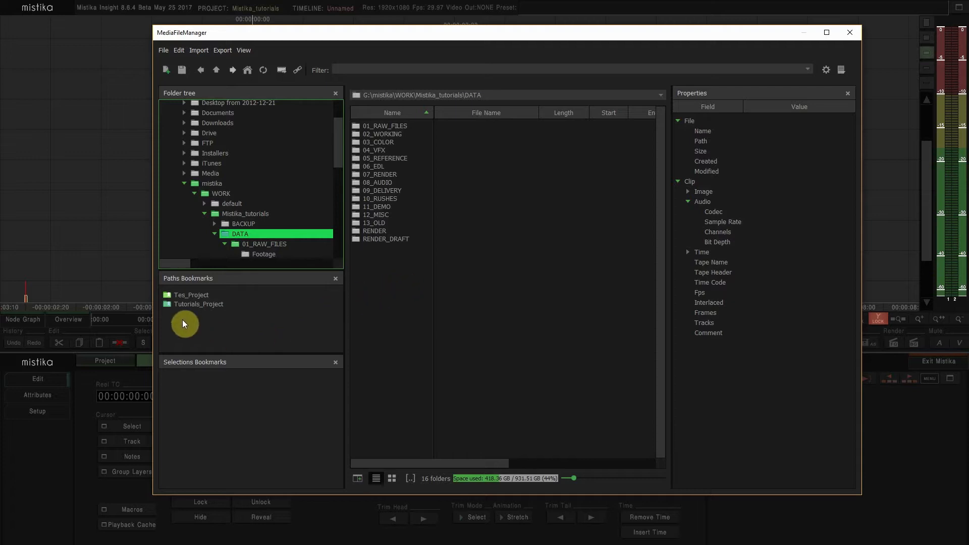
Remove the Tutorials_Project path bookmark and confirm the removal
{"action": "left_click", "coordinate": [192, 308]}
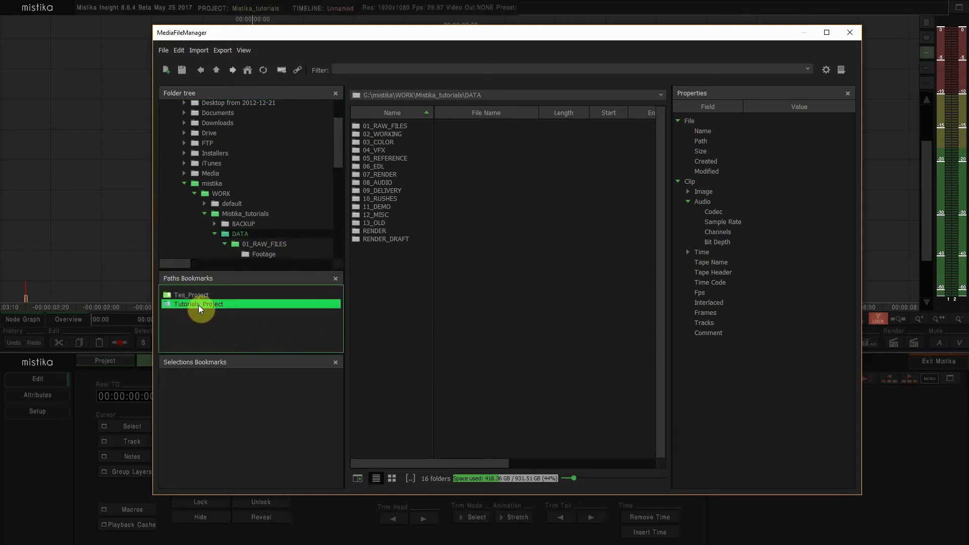
{"action": "right_click", "coordinate": [198, 305]}
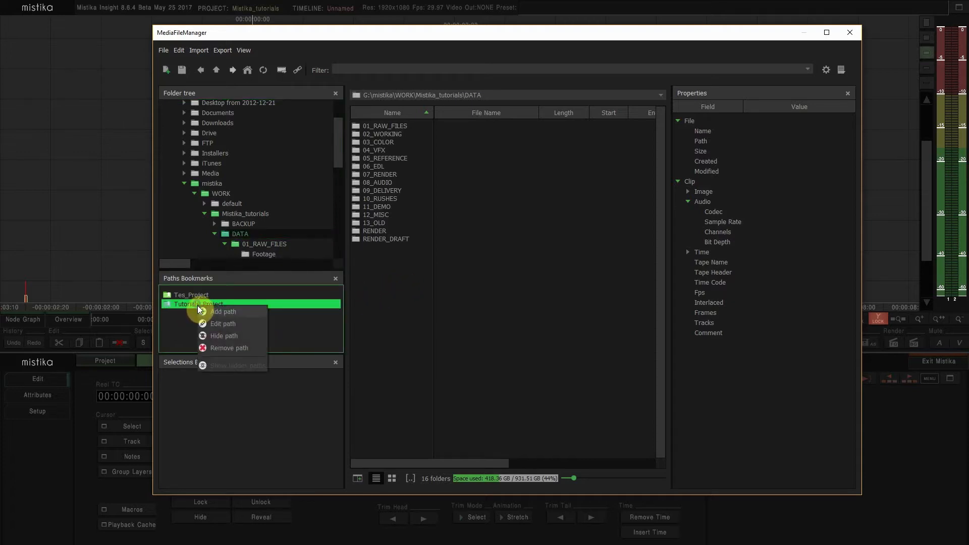
{"action": "left_click", "coordinate": [223, 346]}
{"action": "left_click", "coordinate": [569, 277]}
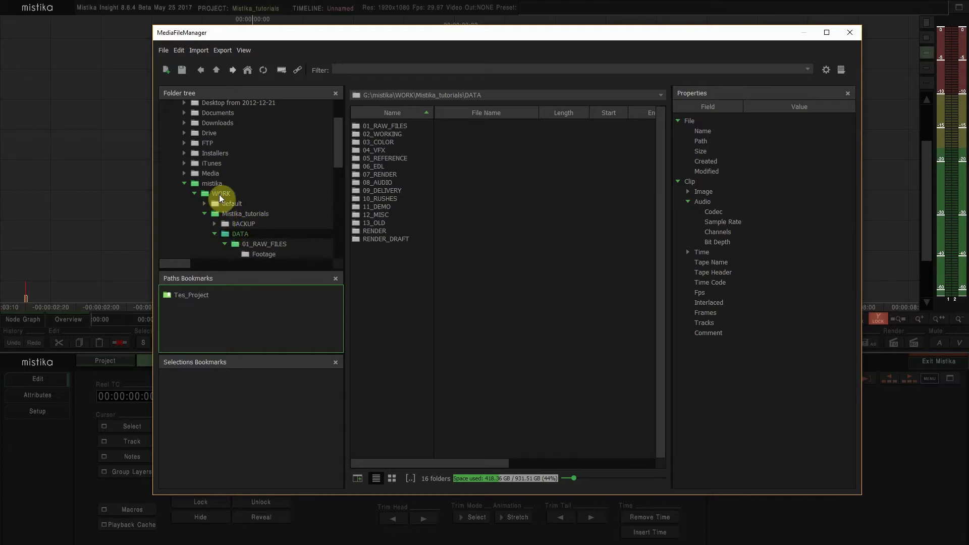
Add the Mistika_tutorials project's DATA folder to the path bookmarks and set the bookmark's description to Mistika_tutorials
{"action": "left_click_drag", "start_coordinate": [339, 158], "coordinate": [340, 168]}
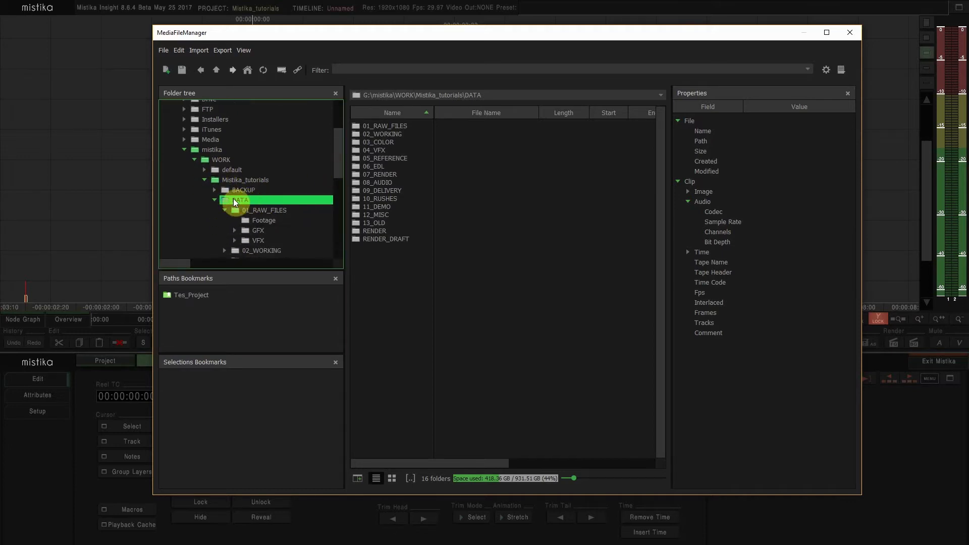
{"action": "left_click_drag", "start_coordinate": [224, 201], "coordinate": [187, 319]}
{"action": "left_click", "coordinate": [184, 306]}
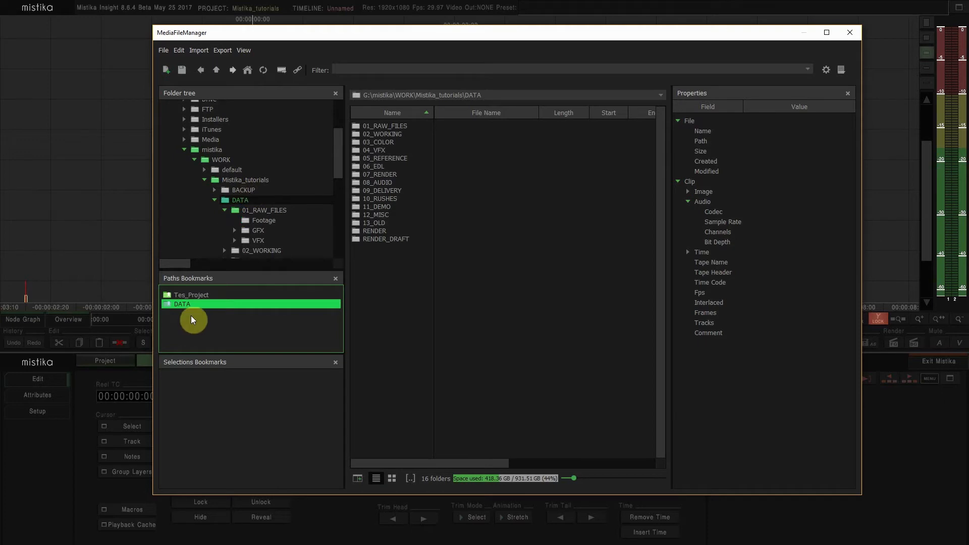
{"action": "right_click", "coordinate": [182, 305]}
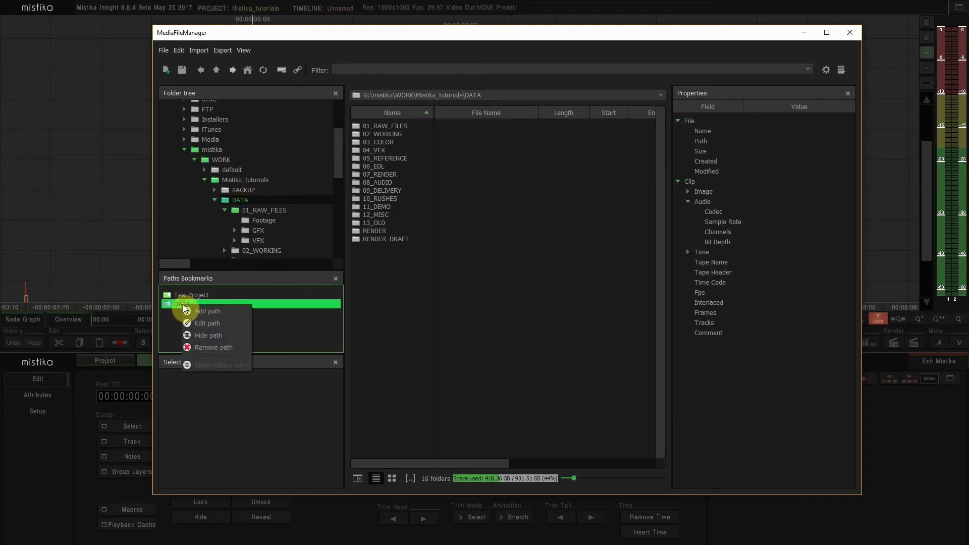
{"action": "left_click", "coordinate": [216, 324]}
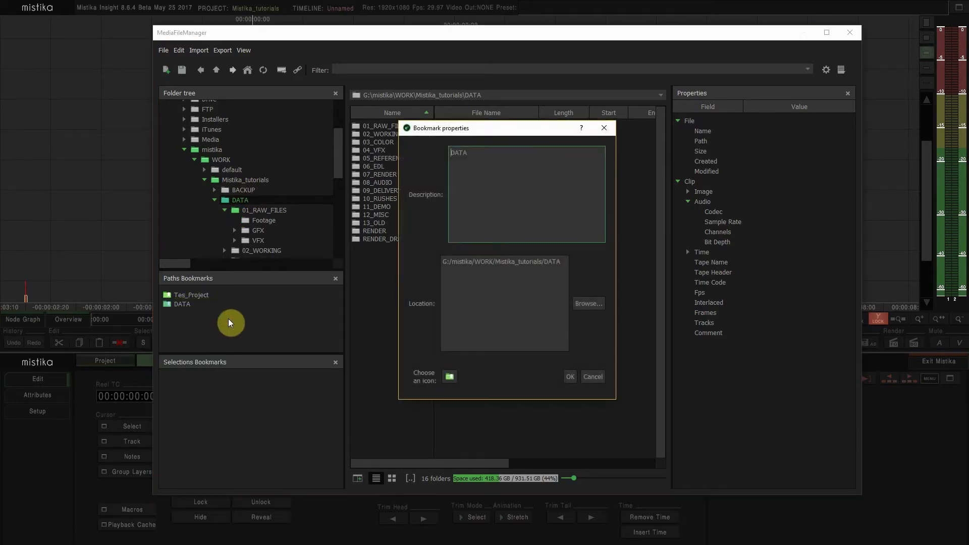
{"action": "left_click_drag", "start_coordinate": [479, 153], "coordinate": [440, 156]}
{"action": "type", "text": "Mistika_tutorials"}
{"action": "left_click", "coordinate": [570, 378]}
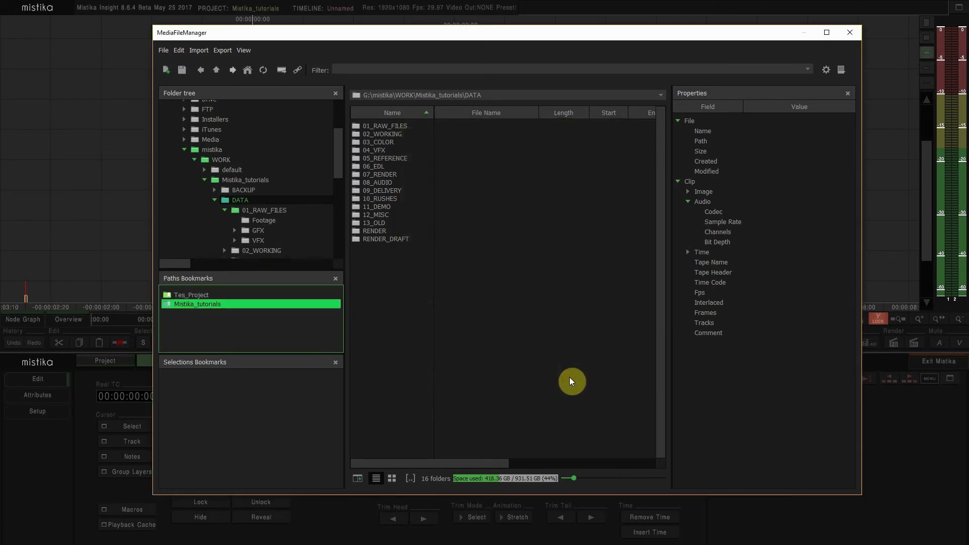
Go to the FTP folder, return through the Mistika_tutorials bookmark, and open 01_RAW_FILES\Footage
{"action": "left_click", "coordinate": [206, 109]}
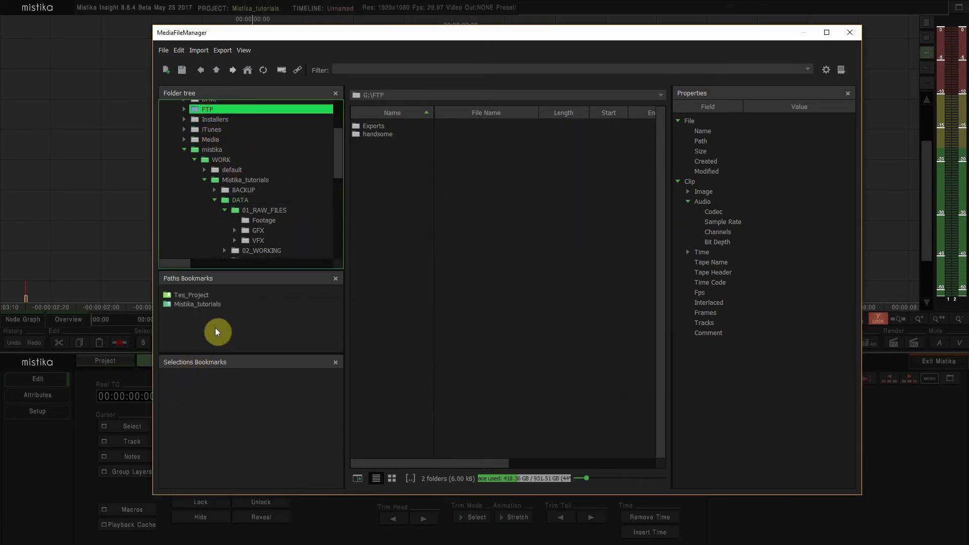
{"action": "left_click", "coordinate": [198, 305]}
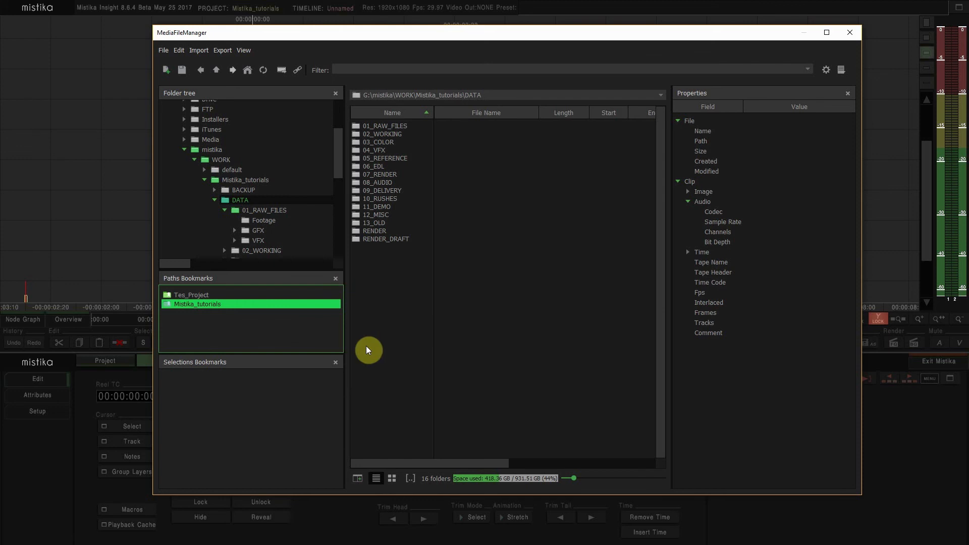
{"action": "double_click", "coordinate": [385, 126]}
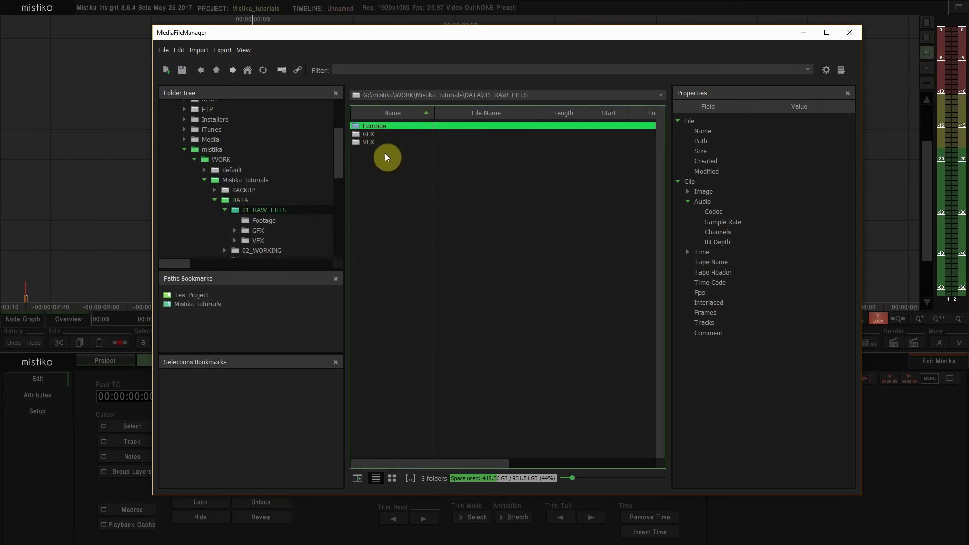
{"action": "double_click", "coordinate": [377, 126]}
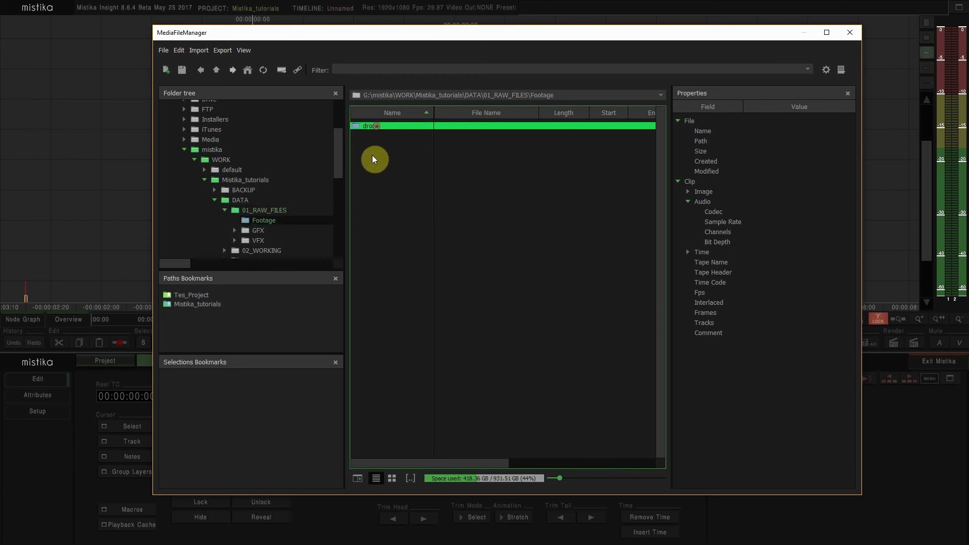
Start the Import All Movies command for the Footage folder
{"action": "right_click", "coordinate": [403, 189]}
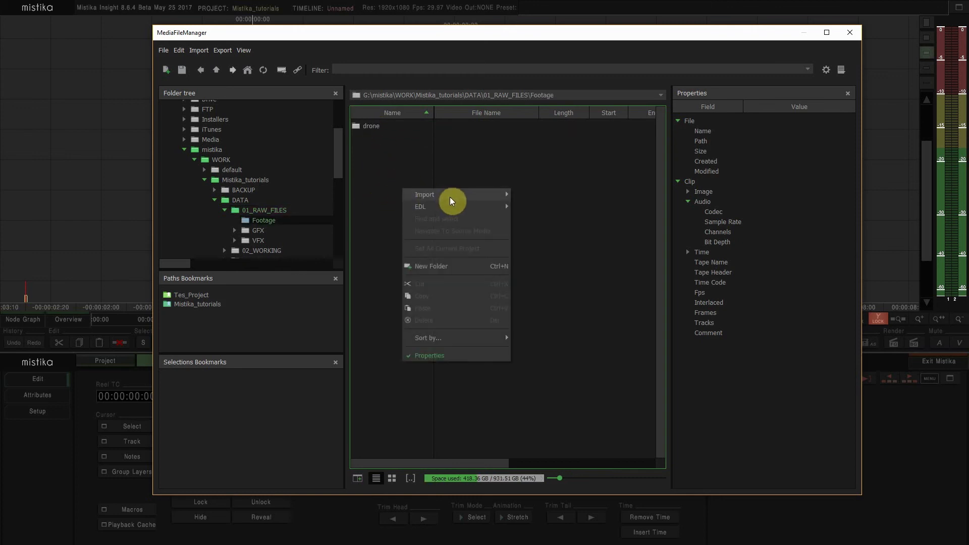
{"action": "mouse_move", "coordinate": [455, 195]}
{"action": "left_click", "coordinate": [578, 208]}
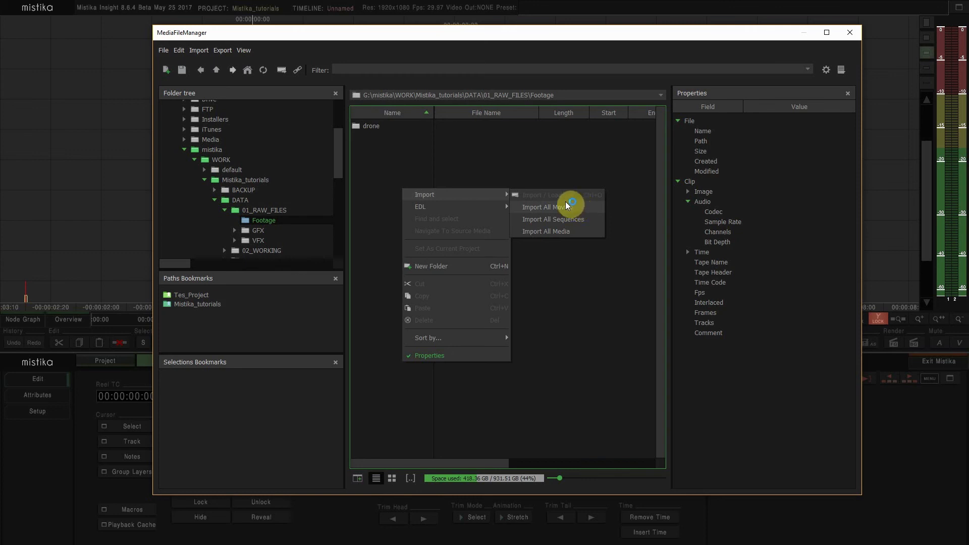